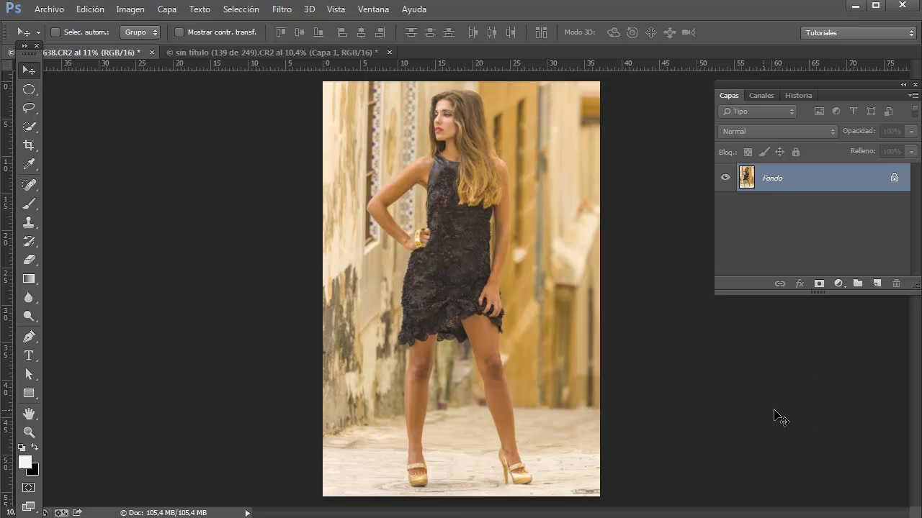
Step: Select the model's left leg, from the dress hem down over the knee and calf, with the Quick Selection tool
key(ctrl+plus)
key(ctrl+plus)
key(ctrl+plus)
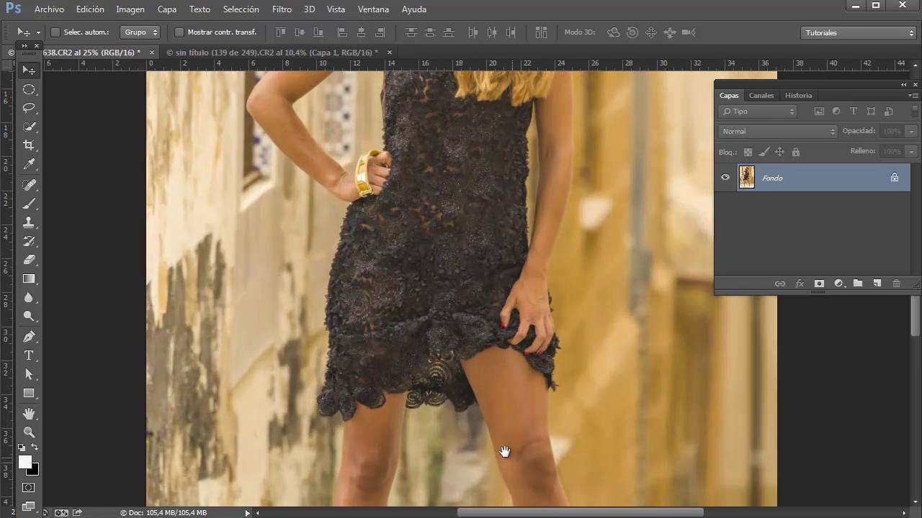
drag(449, 411, 383, 231)
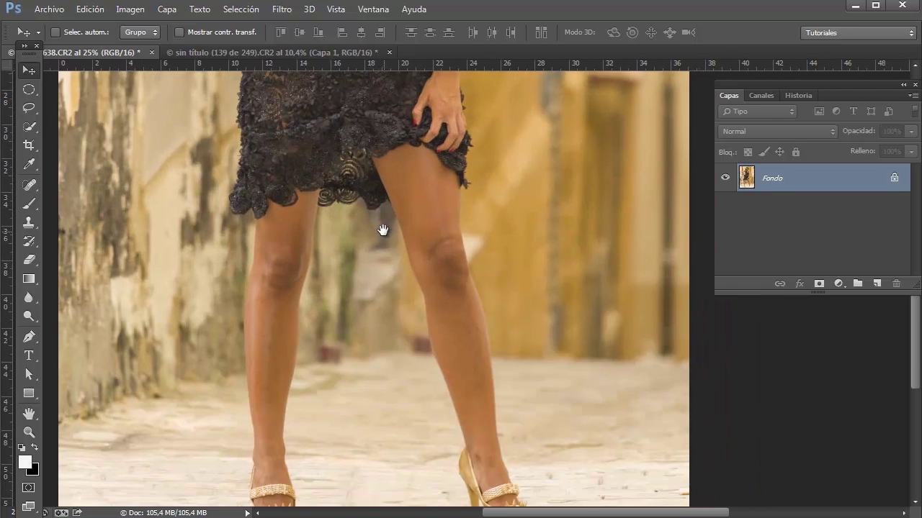
drag(416, 302, 378, 260)
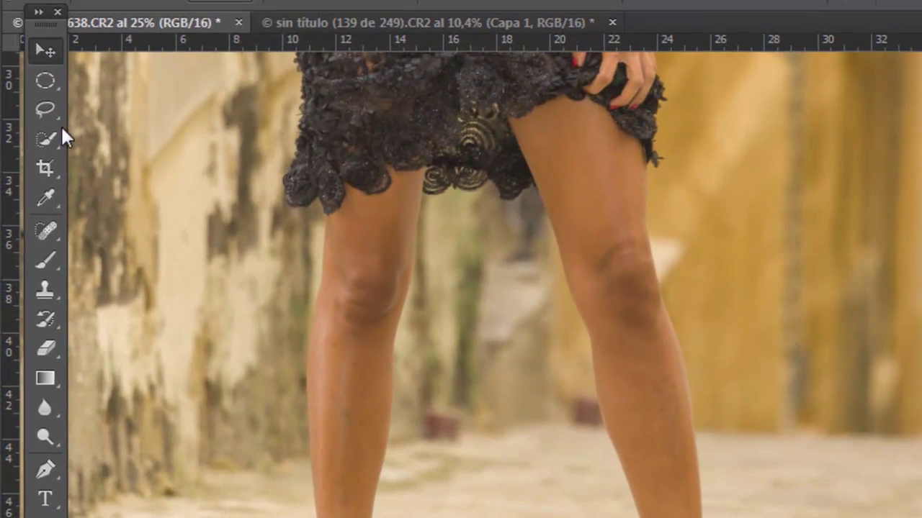
right_click(51, 140)
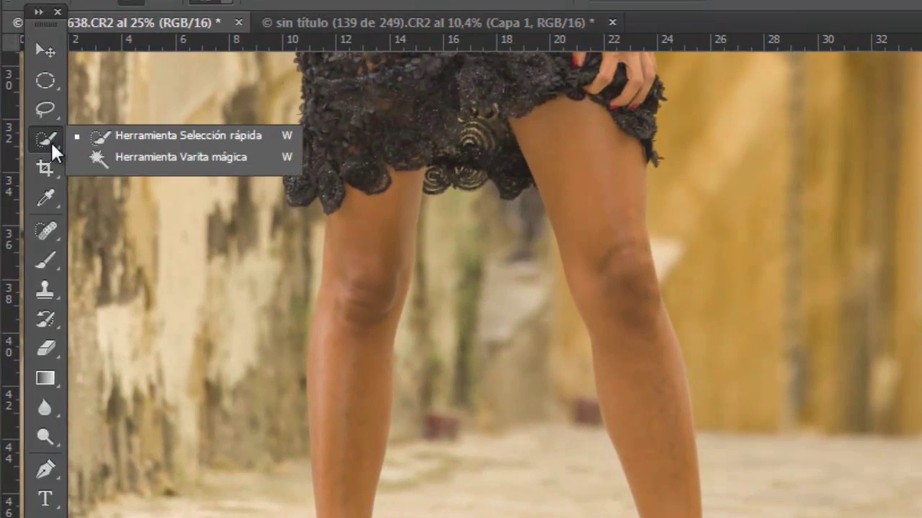
click(93, 136)
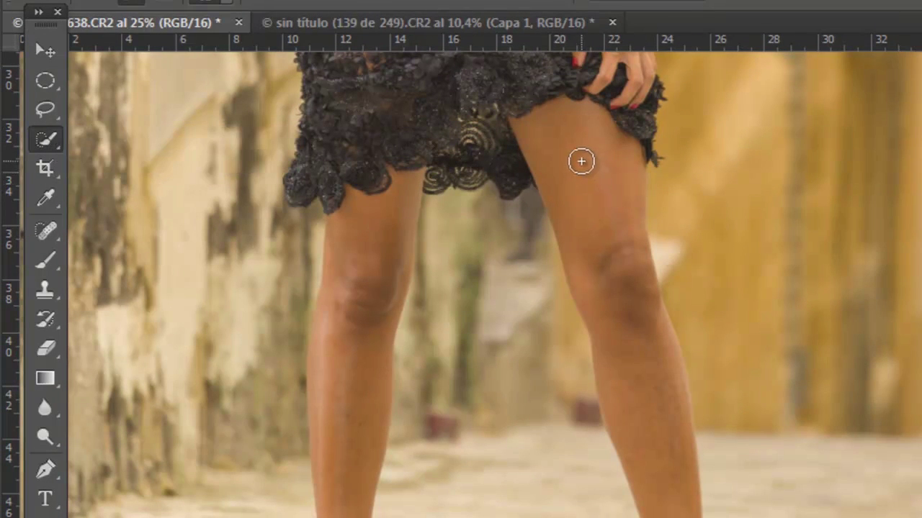
mouse_move(591, 173)
mouse_down()
mouse_move(611, 234)
mouse_move(610, 295)
mouse_move(634, 371)
mouse_up()
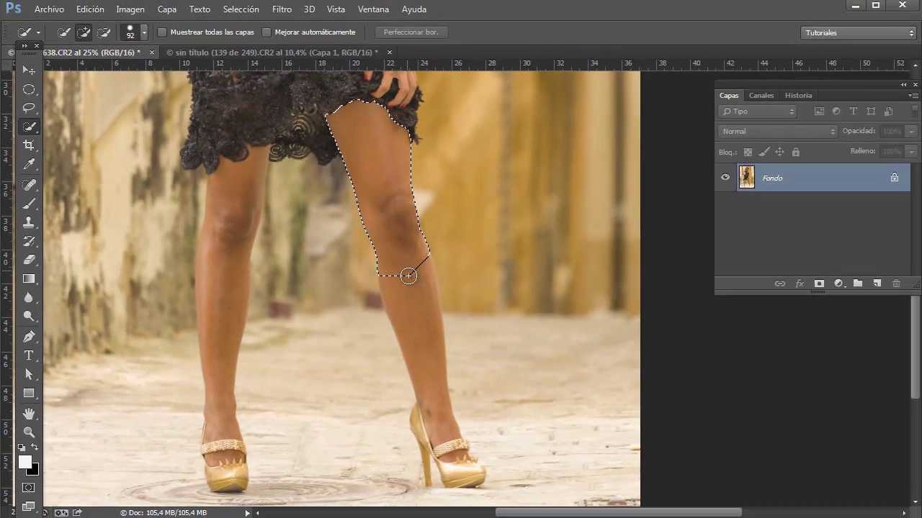
drag(408, 275, 412, 309)
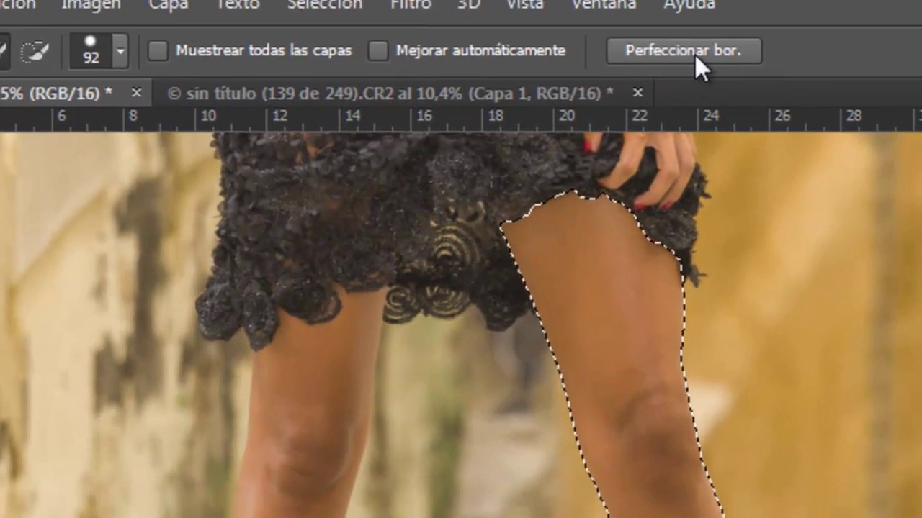
Step: Examine the outline of the leg selection in Refine Edge, then cancel the refinement and clear the selection
click(692, 52)
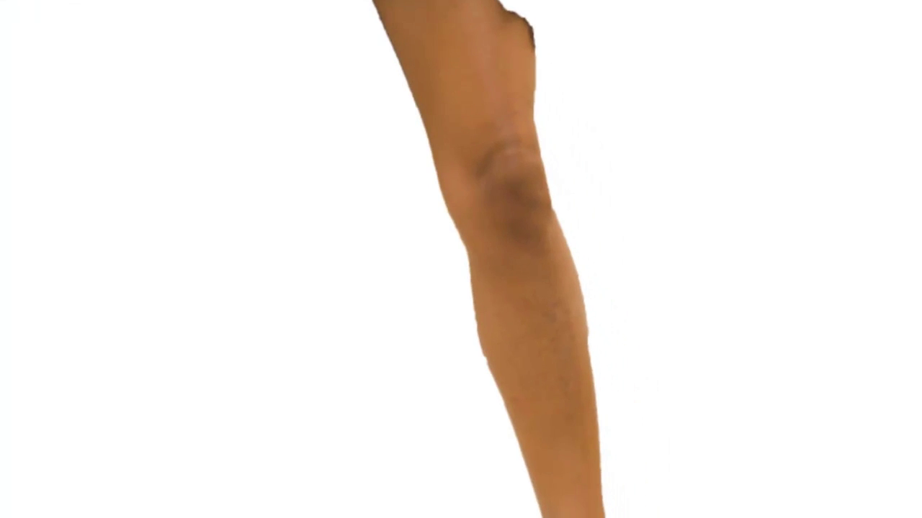
drag(115, 50, 191, 35)
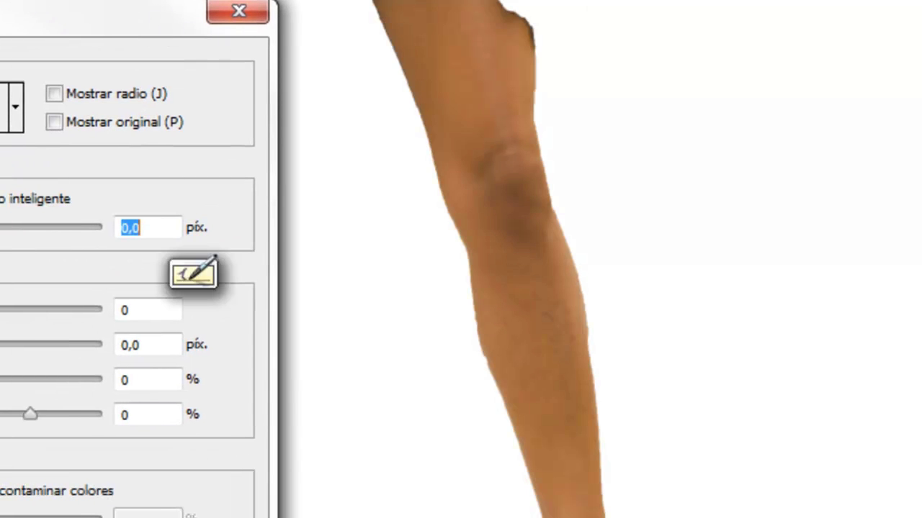
scroll(468, 259, down, 2)
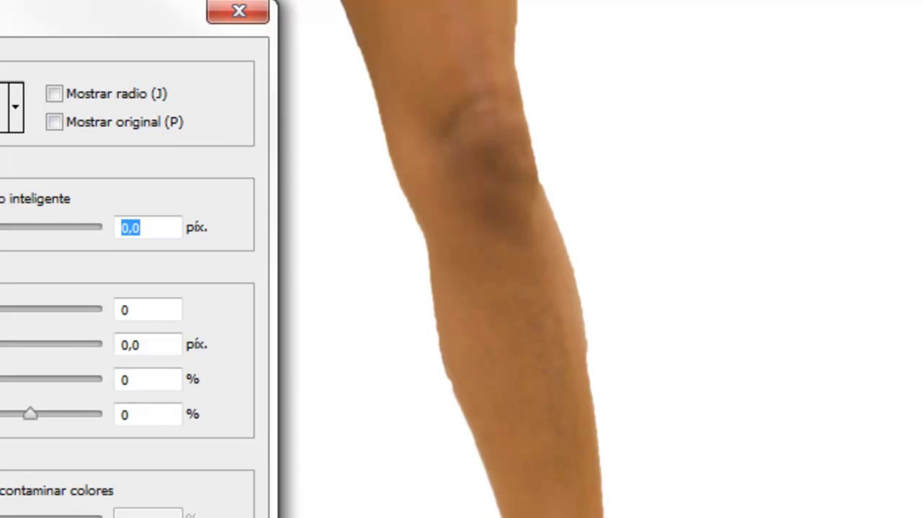
scroll(468, 259, up, 2)
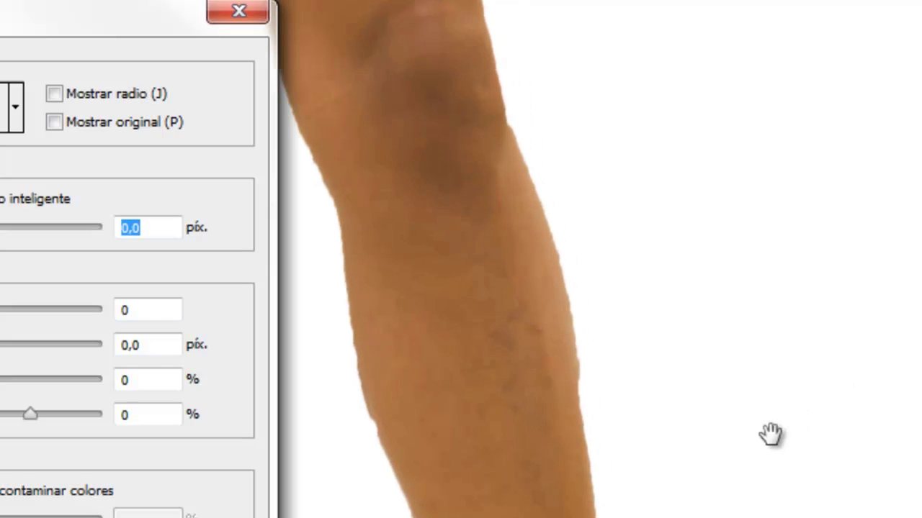
drag(742, 461, 862, 420)
drag(844, 452, 693, 487)
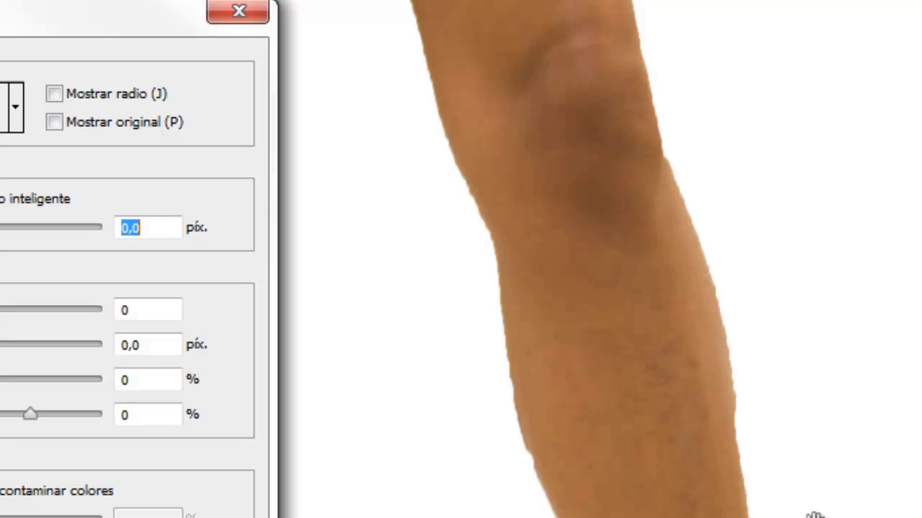
drag(693, 370, 662, 514)
drag(653, 467, 737, 517)
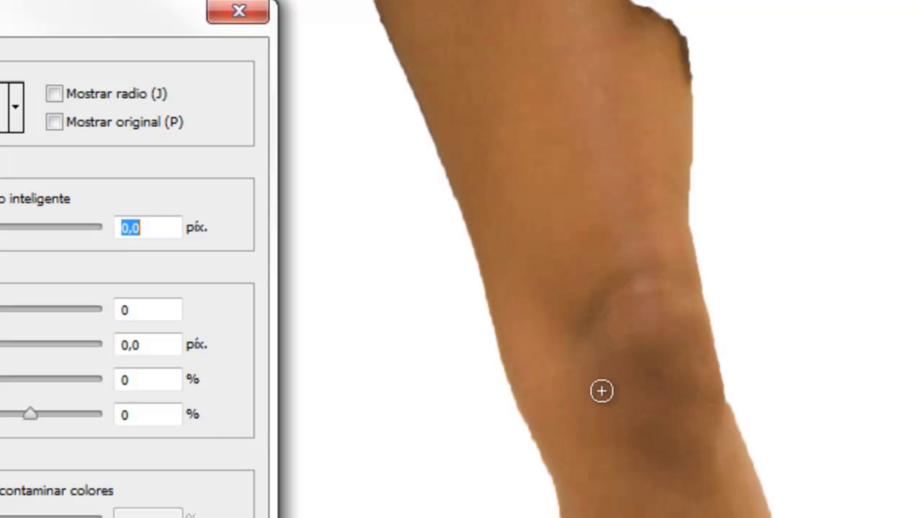
key(space)
drag(622, 502, 552, 315)
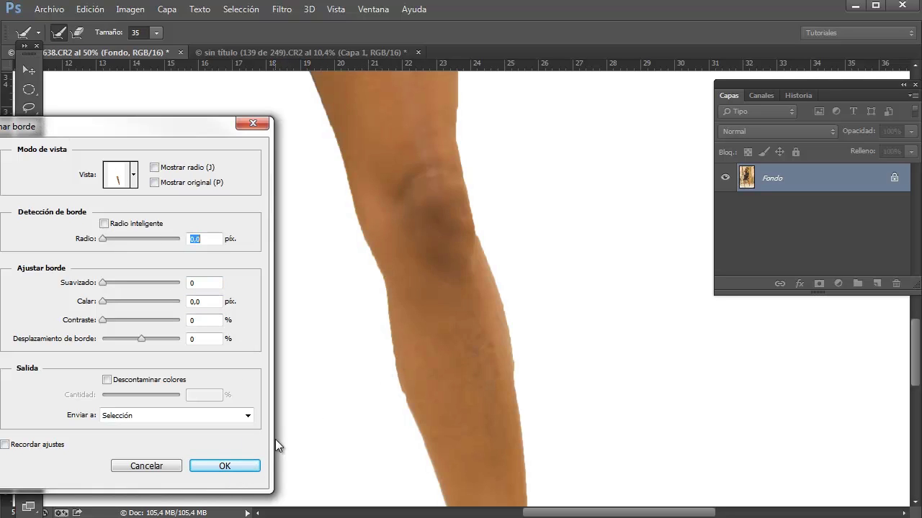
click(160, 467)
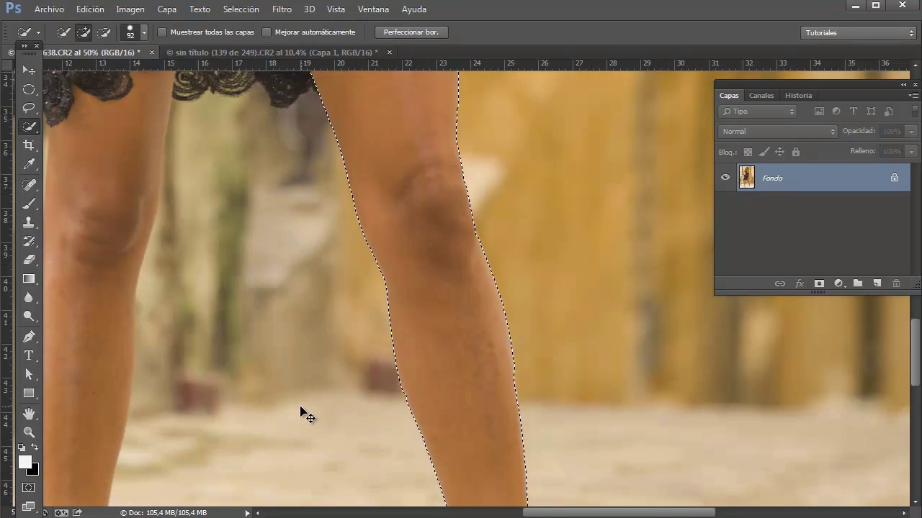
key(ctrl+d)
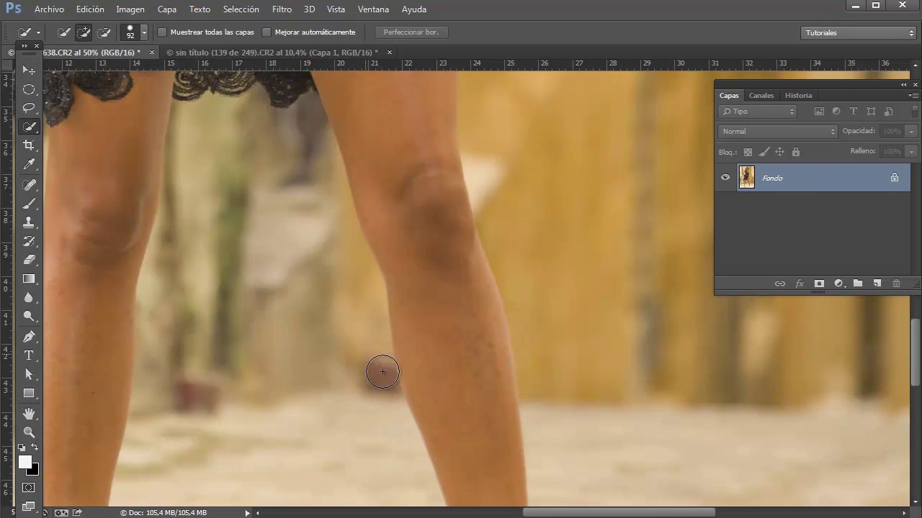
Step: Start a Pen path at the dress hem along the inner edge of the left leg, with a curved anchor beside the knee
key(ctrl+minus)
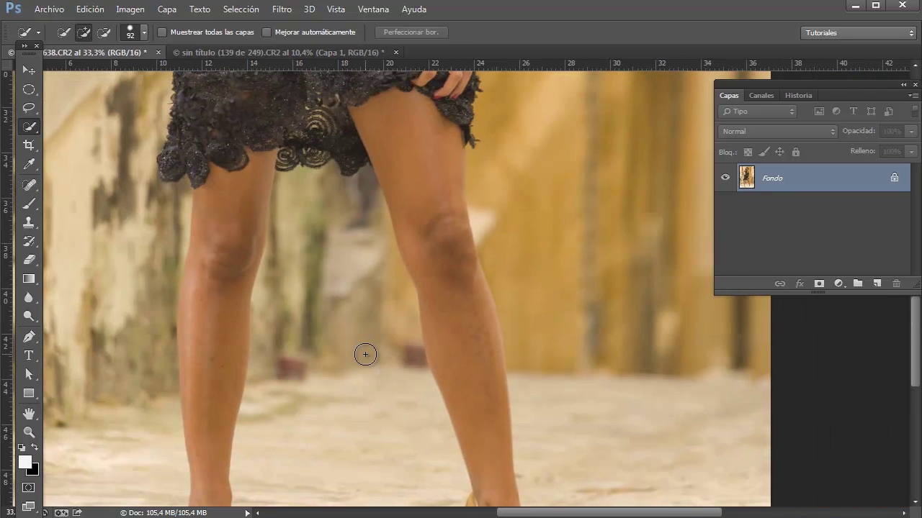
mouse_move(589, 379)
mouse_down()
mouse_move(549, 342)
mouse_move(554, 374)
mouse_move(562, 370)
mouse_up()
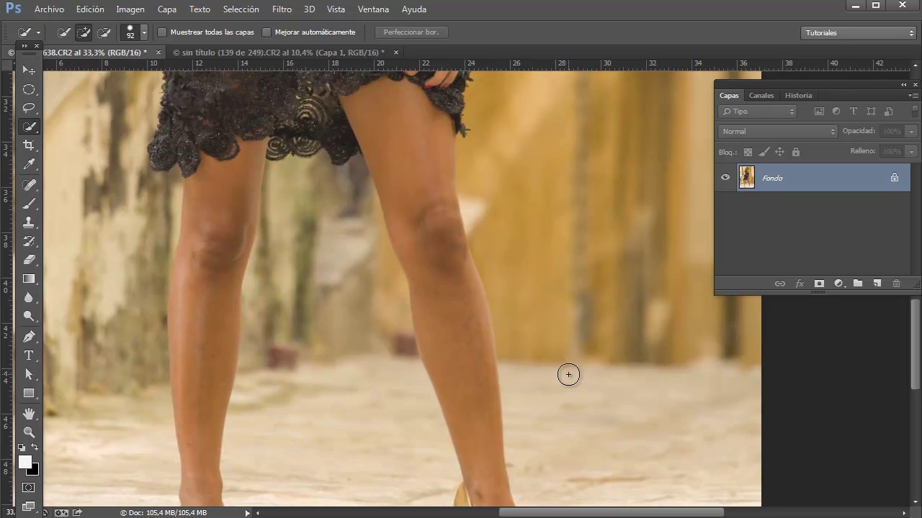
key(ctrl+plus)
drag(489, 278, 518, 332)
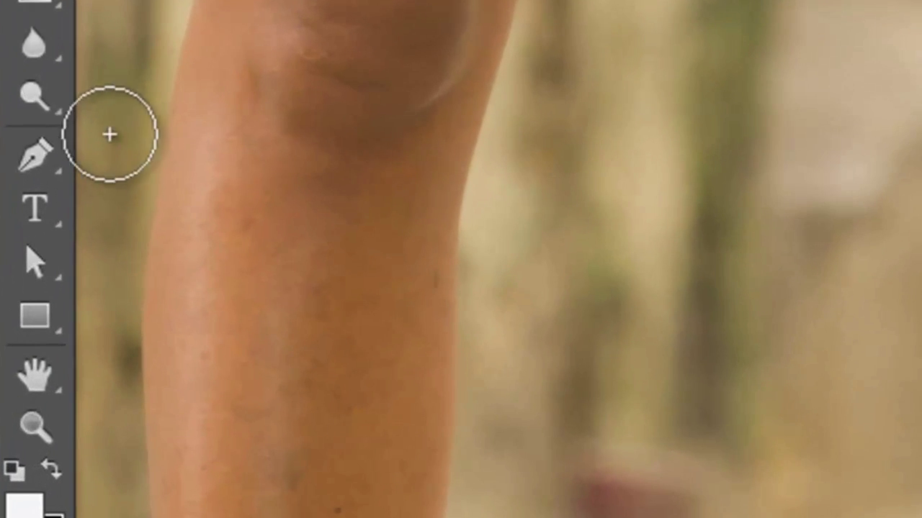
click(38, 160)
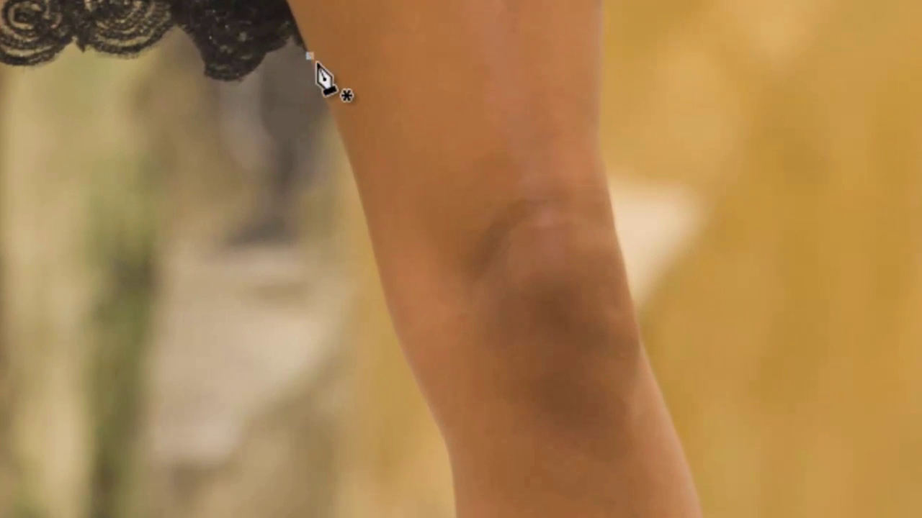
click(309, 55)
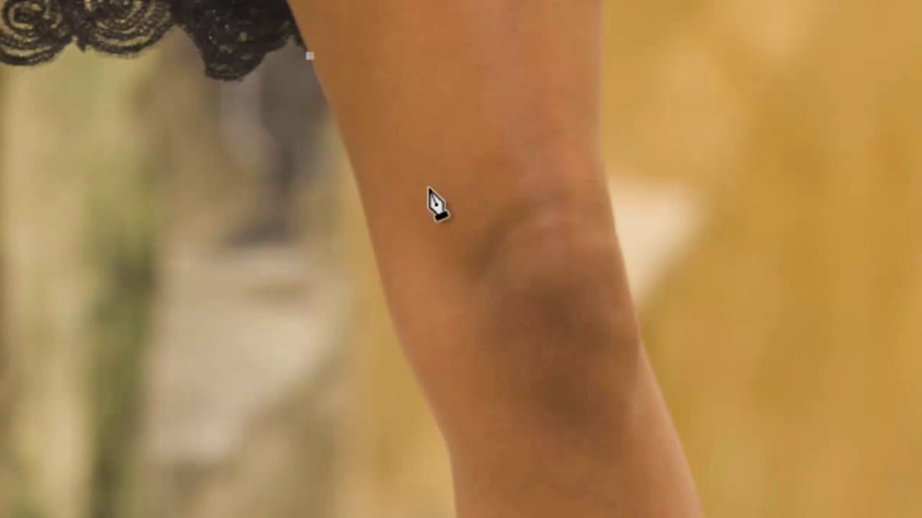
click(389, 312)
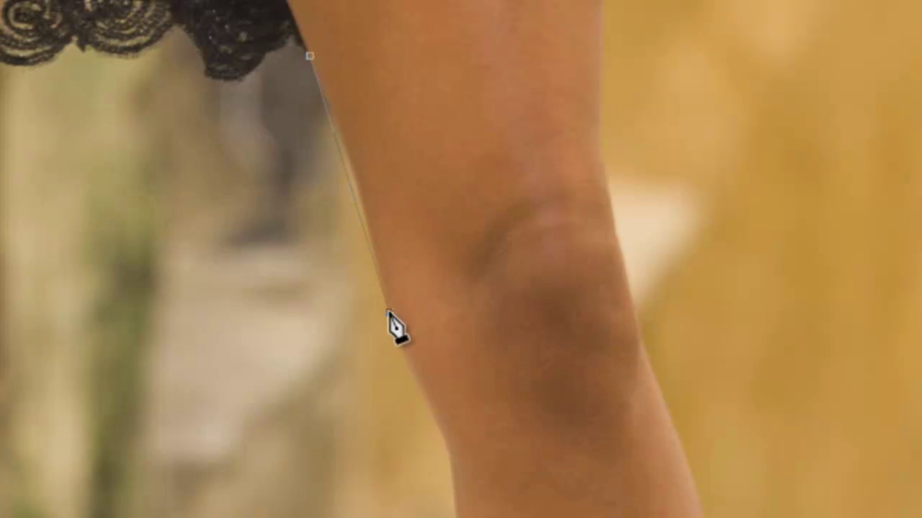
drag(389, 314, 399, 392)
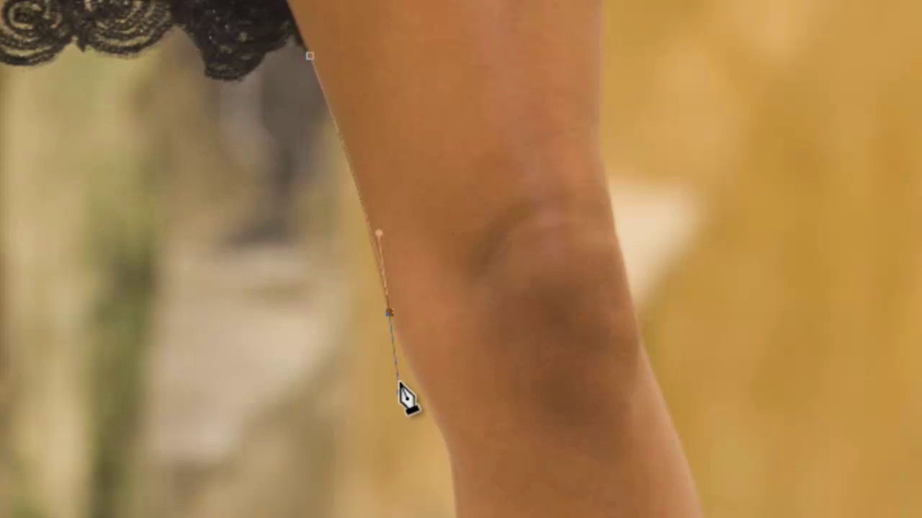
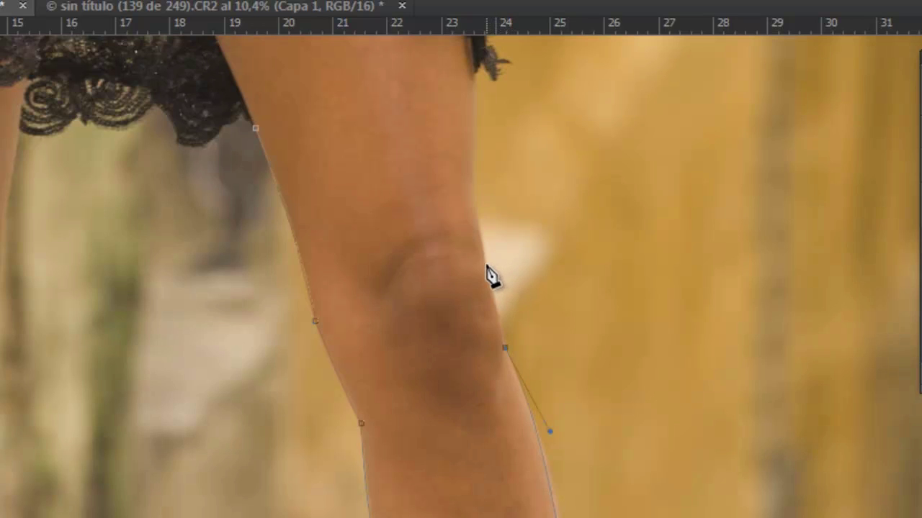
Step: Continue the Pen path up the outer edge of the knee and thigh and close it at its starting anchor below the hem
click(487, 266)
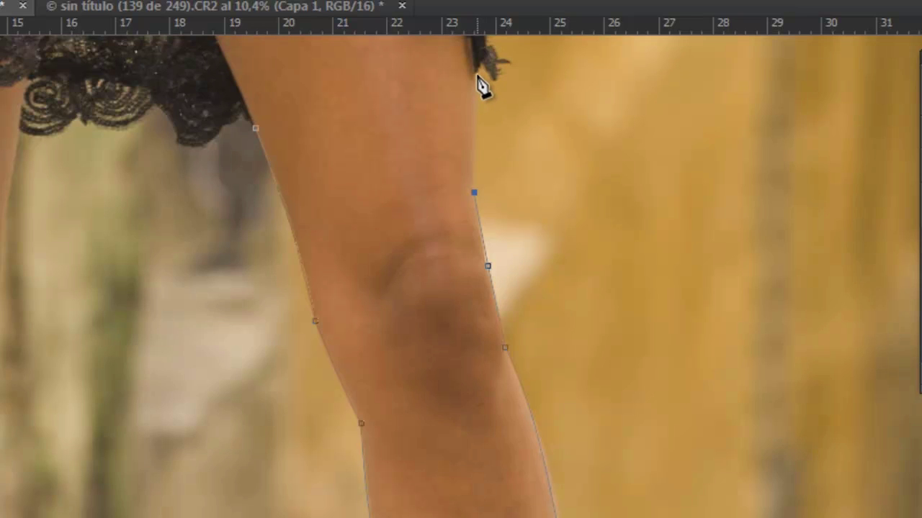
drag(562, 99, 576, 301)
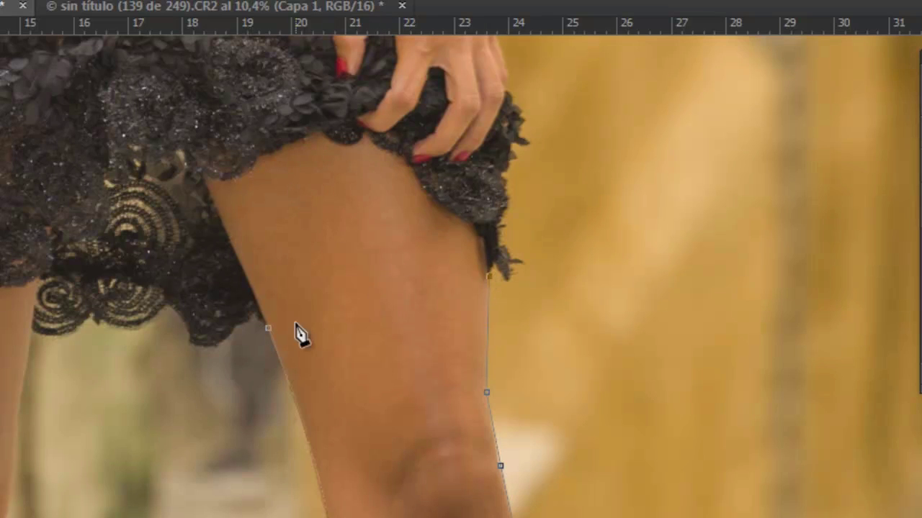
click(268, 328)
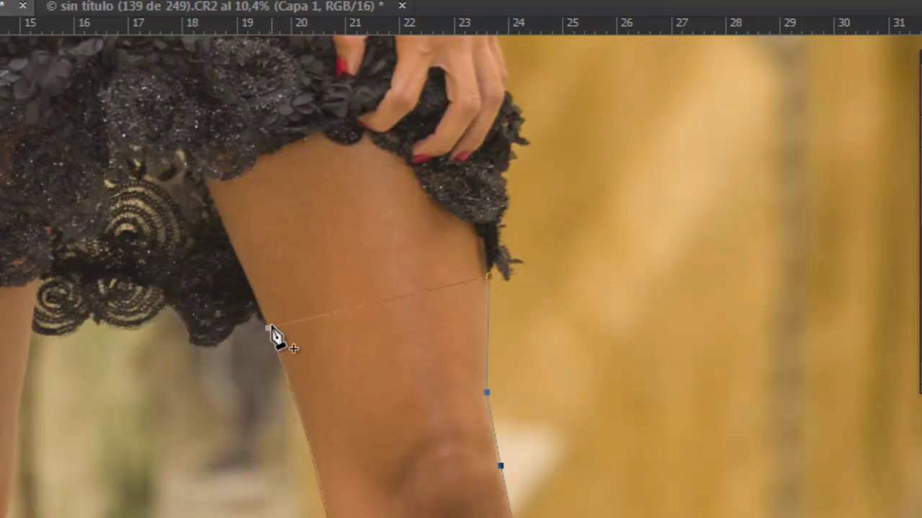
Step: Convert the closed leg path into a new antialiased selection with a feather radius of 0.6 pixels
drag(597, 425, 620, 326)
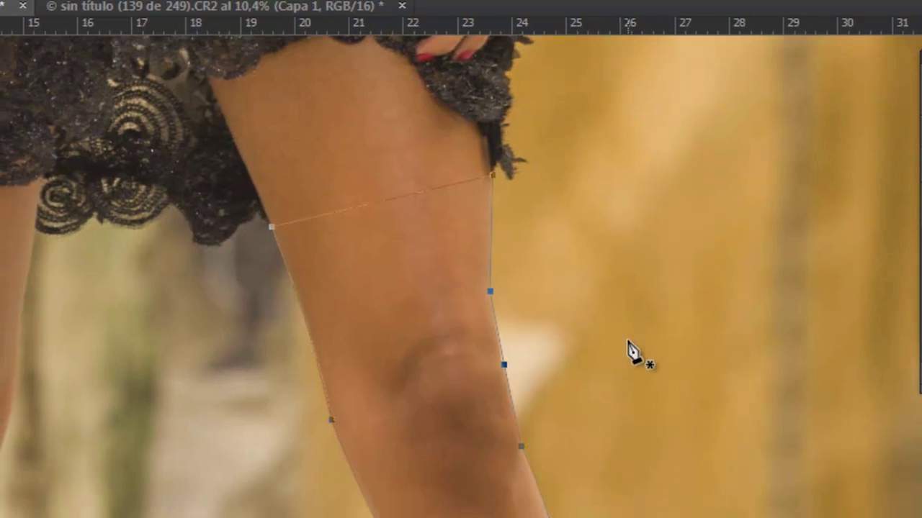
key(ctrl+minus)
drag(782, 508, 754, 406)
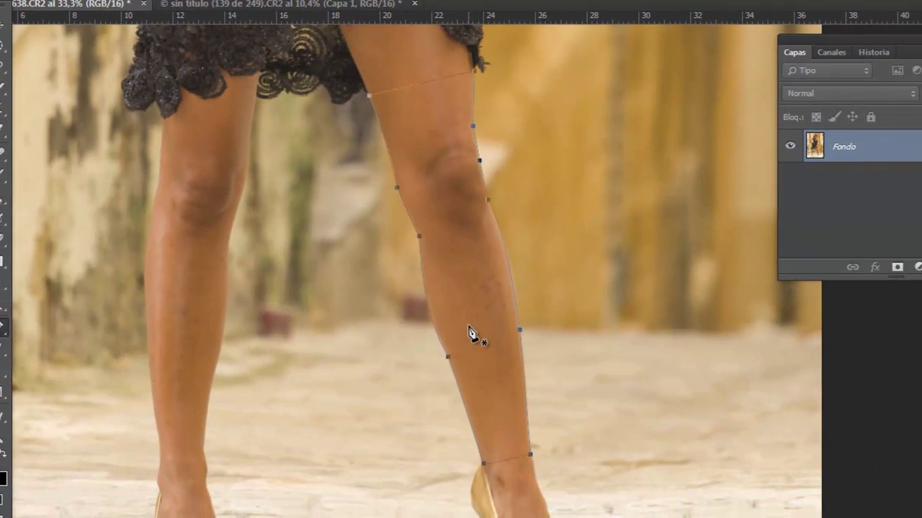
right_click(447, 199)
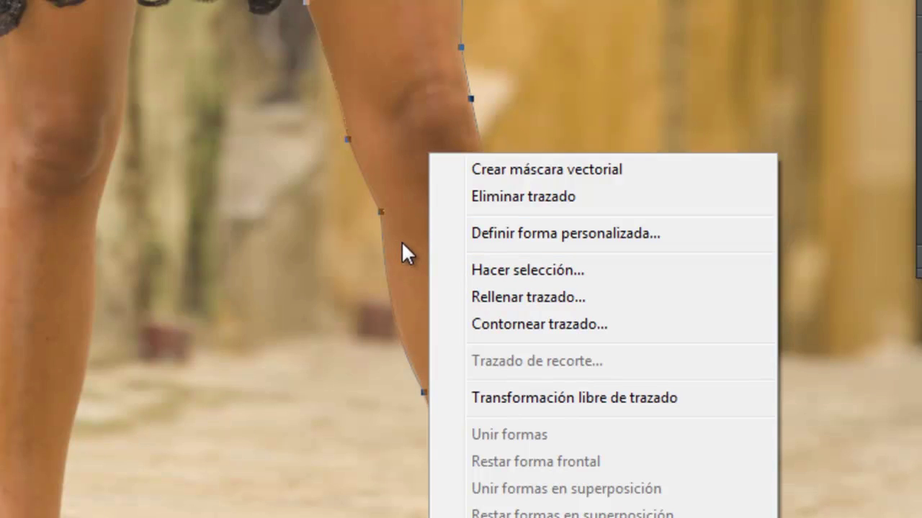
click(531, 269)
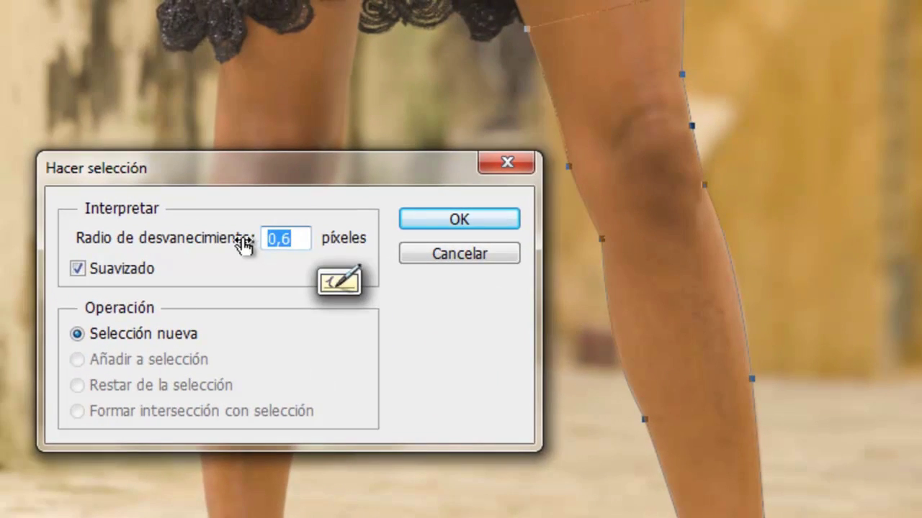
click(441, 220)
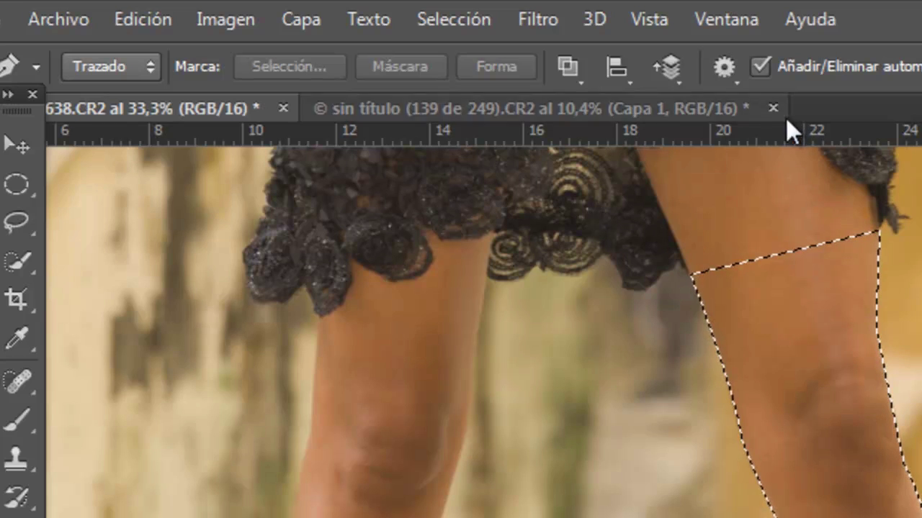
Step: Try refining the leg selection's edge with a smoothing of 6 and a feather of 2.6 pixels, then cancel the refinement
click(14, 220)
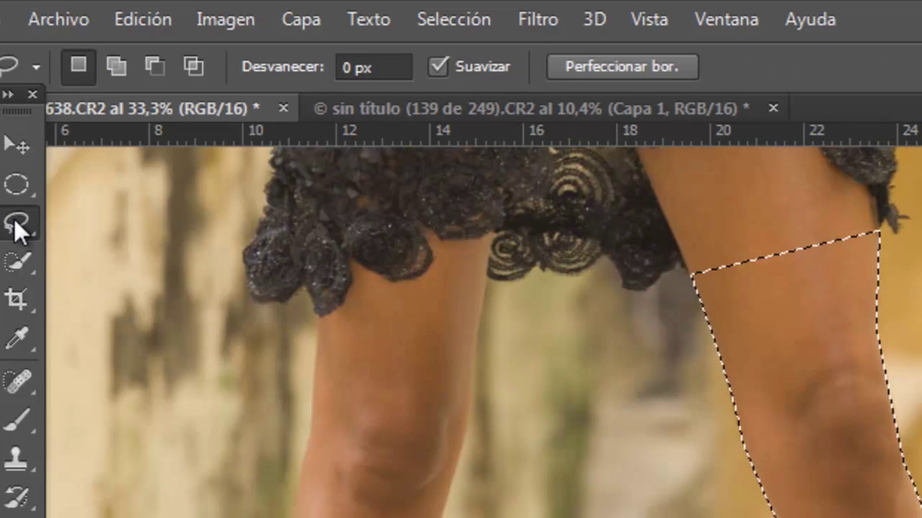
click(616, 64)
drag(382, 252, 457, 229)
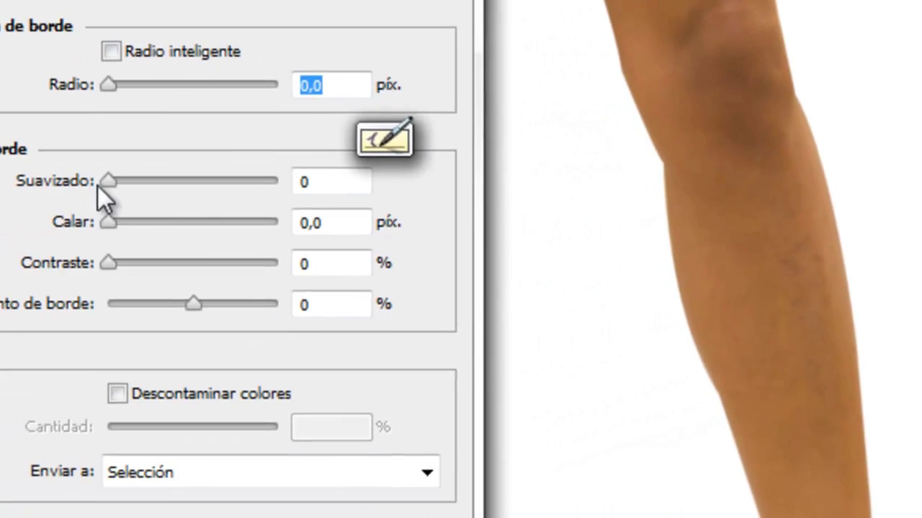
drag(126, 179, 128, 180)
drag(127, 219, 163, 216)
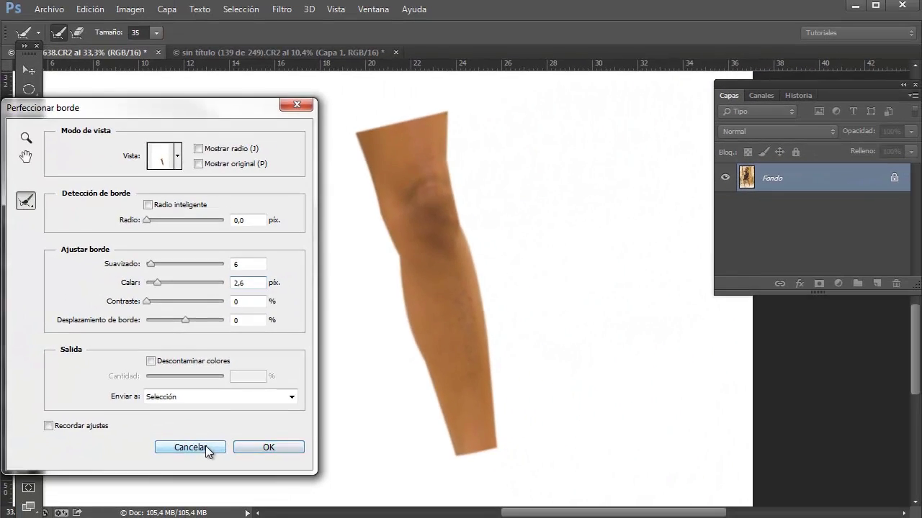
click(206, 448)
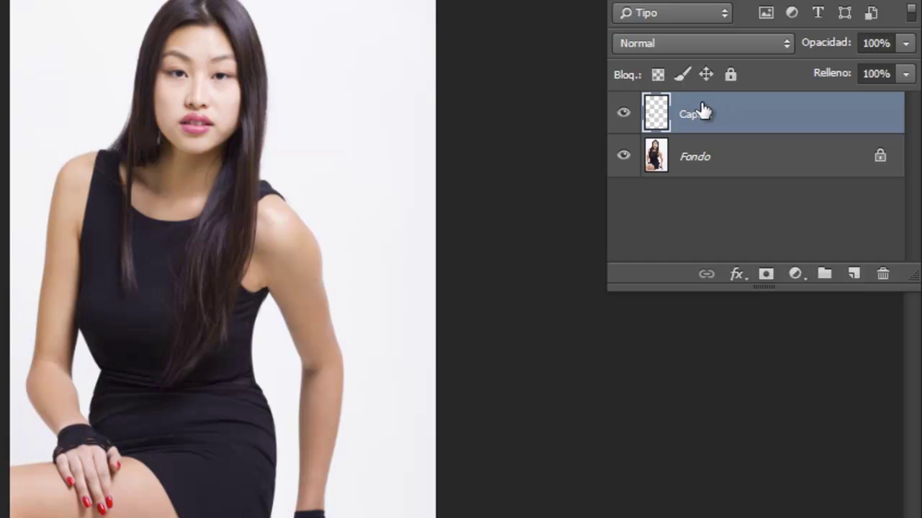
Step: Compare the seated model's dress outline around the waist and hips with and without Capa 1, leaving that layer hidden
click(624, 117)
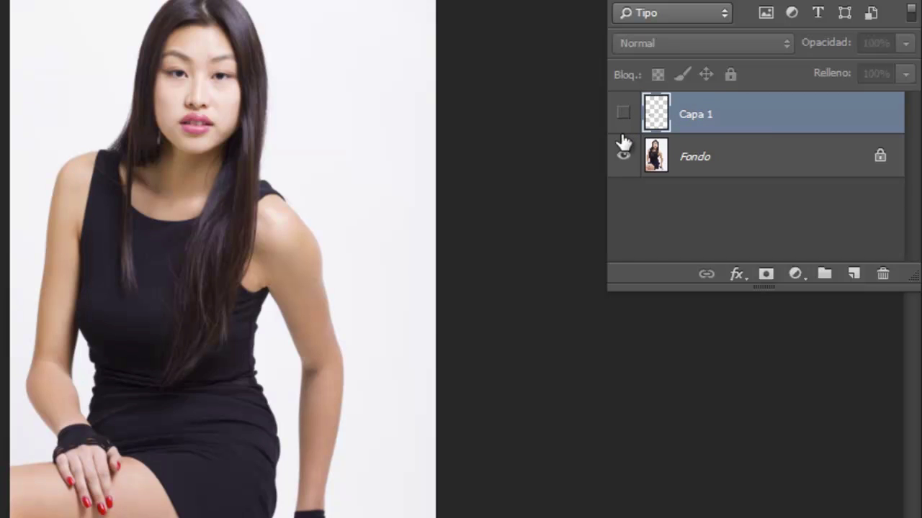
key(ctrl+plus)
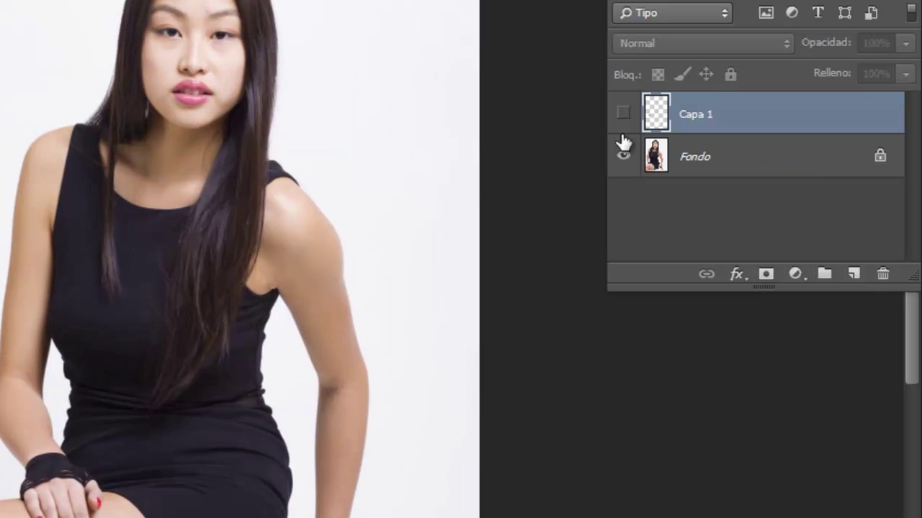
key(ctrl+plus)
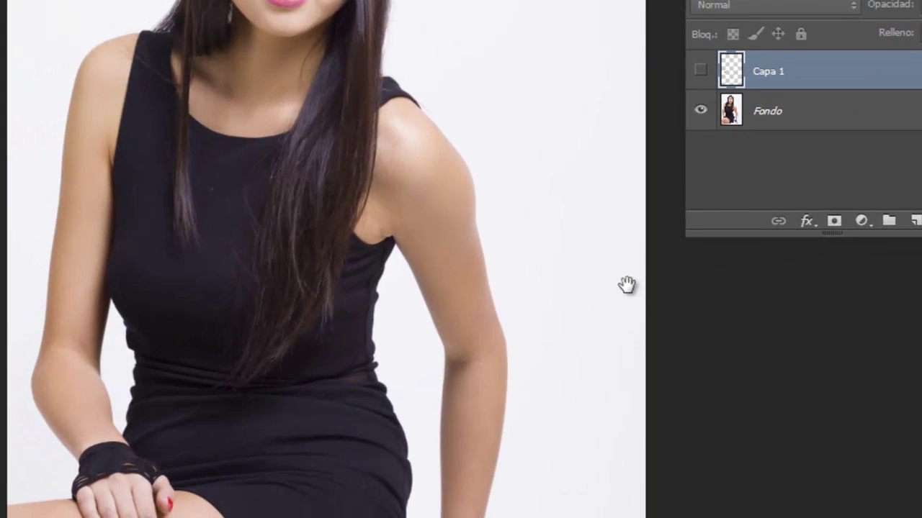
drag(538, 336, 537, 203)
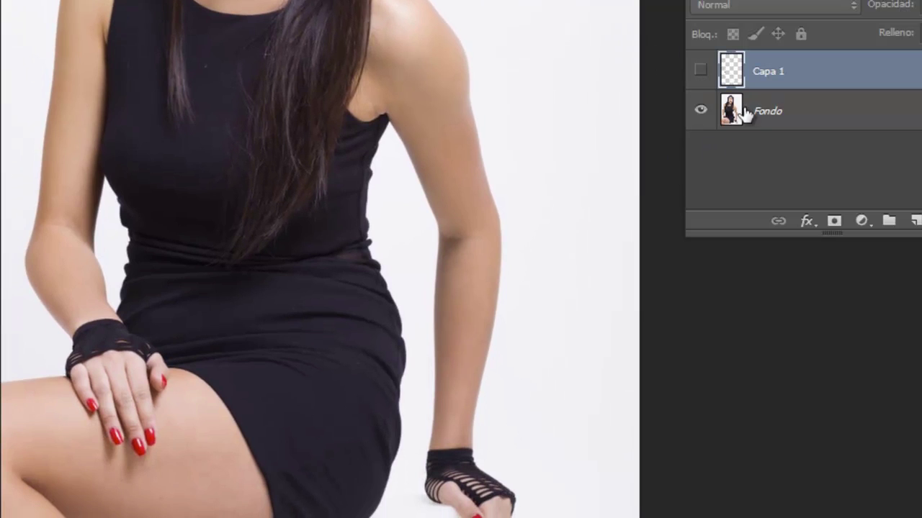
click(705, 73)
click(706, 74)
click(708, 77)
click(708, 77)
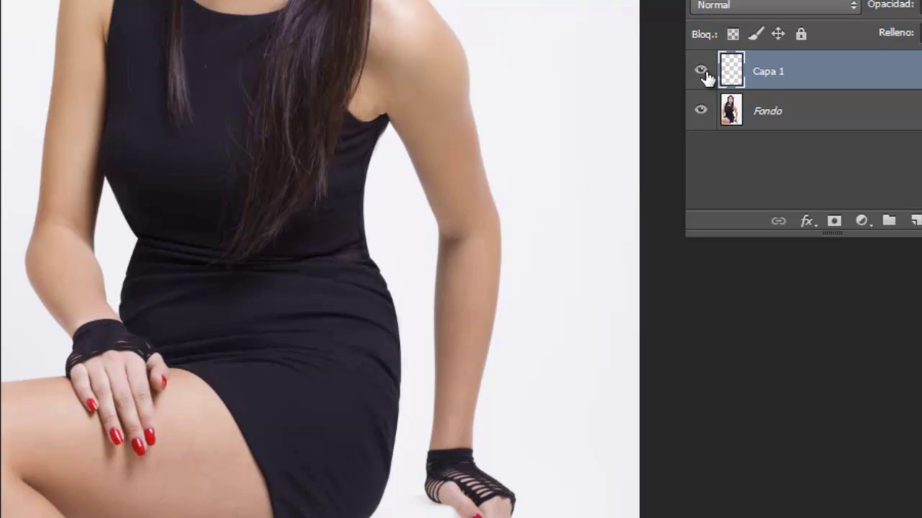
click(706, 75)
click(706, 76)
click(707, 76)
click(707, 76)
click(703, 75)
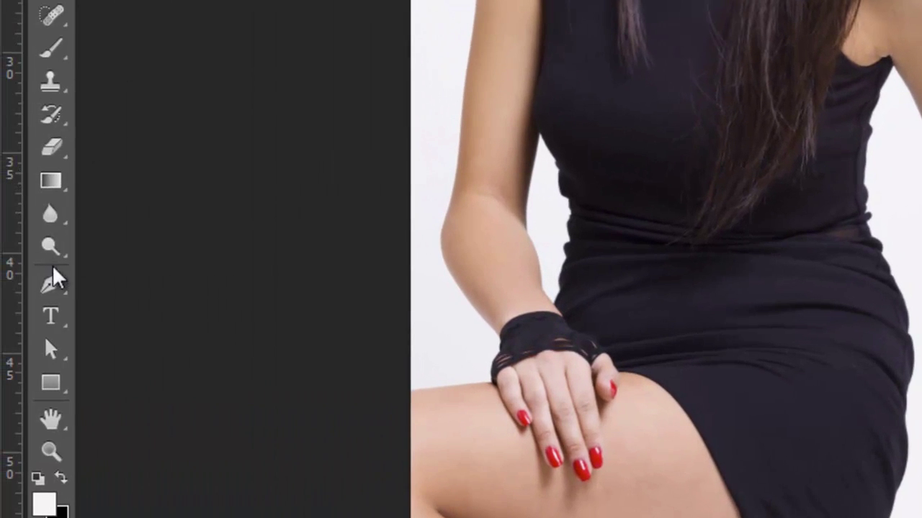
Step: Start a Pen path along the dress outline with an anchor where the armhole meets the model's straight supporting arm
click(55, 286)
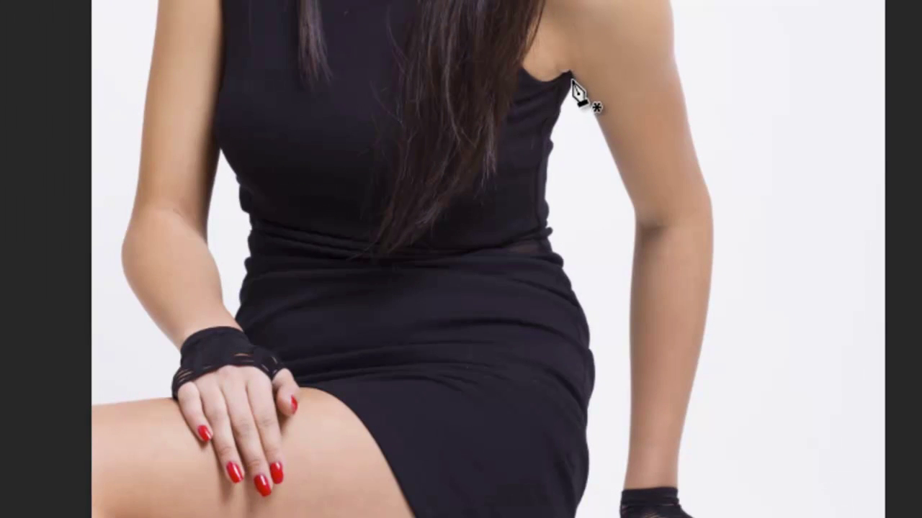
click(571, 78)
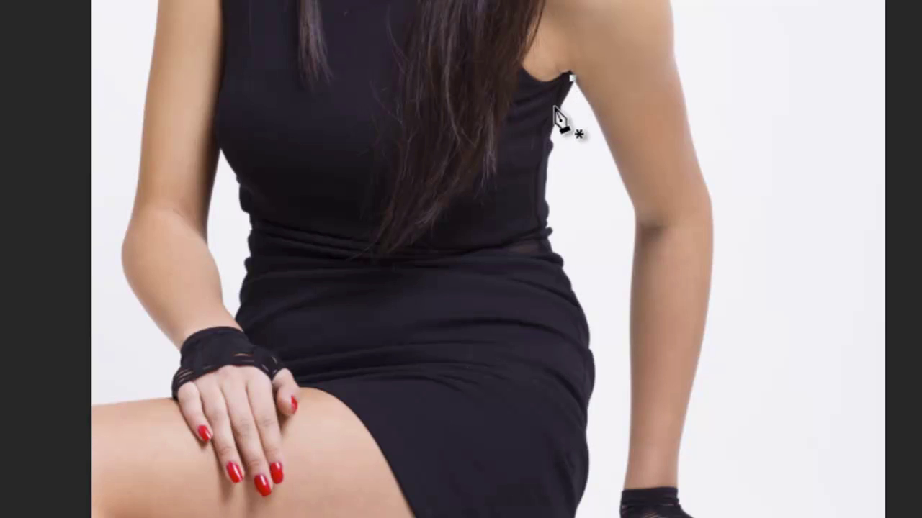